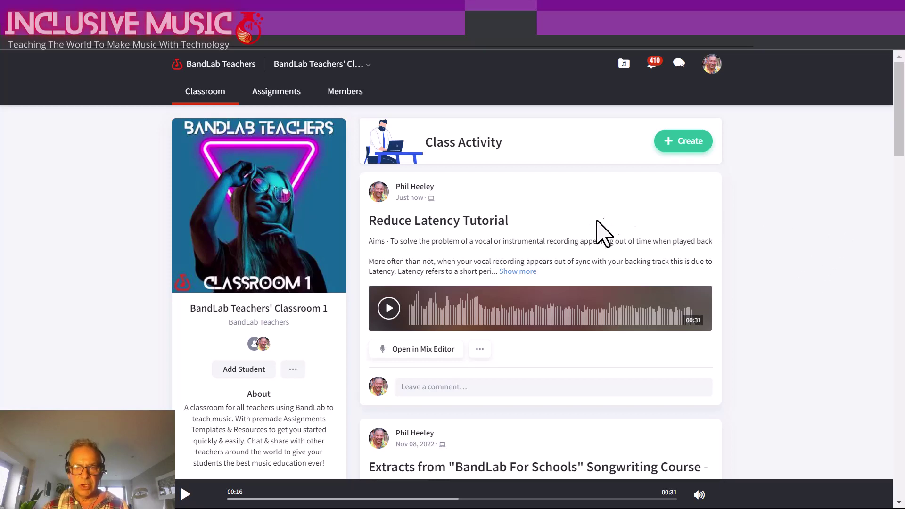
Expand the latency post and check its linked YouTube Short on beat-and-vocal sync.
left_click(518, 272)
scroll(424, 212, "down", 1)
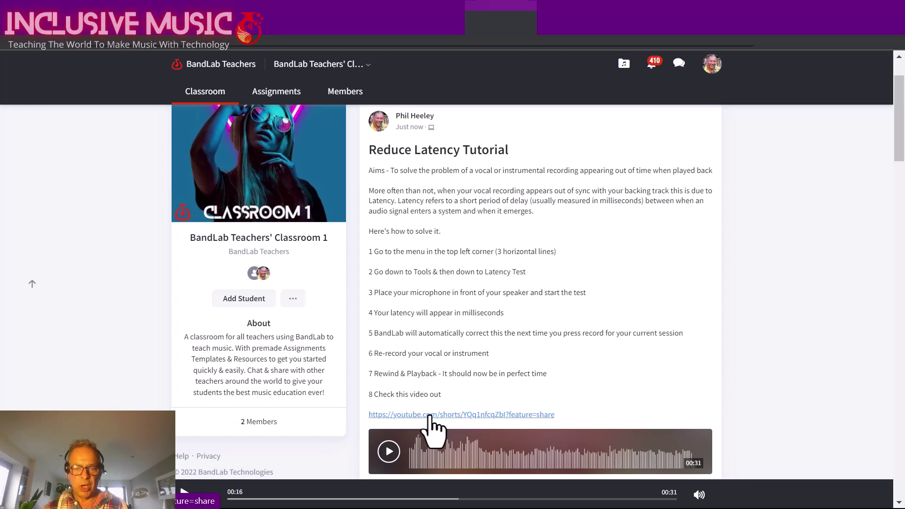
left_click(429, 416)
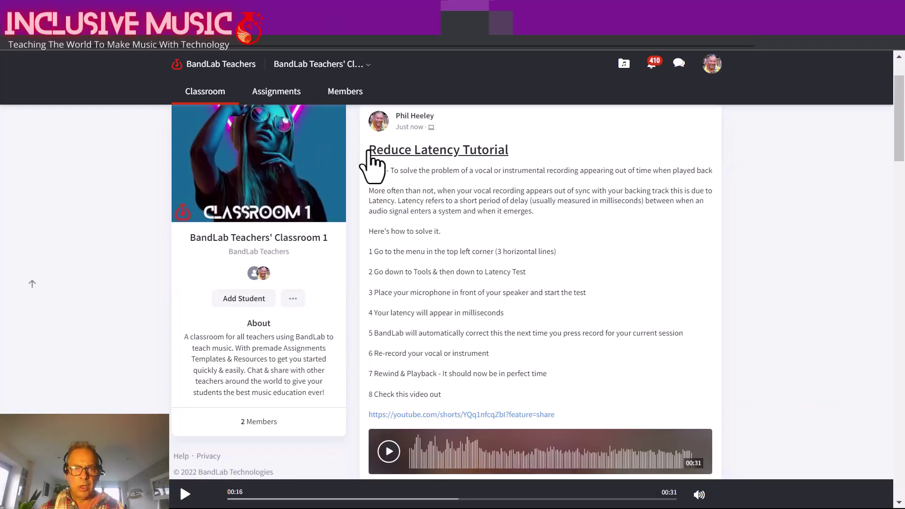
Copy the tutorial post's full text and go to My Library's My Templates.
mouse_move(368, 151)
left_mouse_down()
mouse_move(530, 397)
mouse_move(555, 417)
left_mouse_up()
right_click(471, 195)
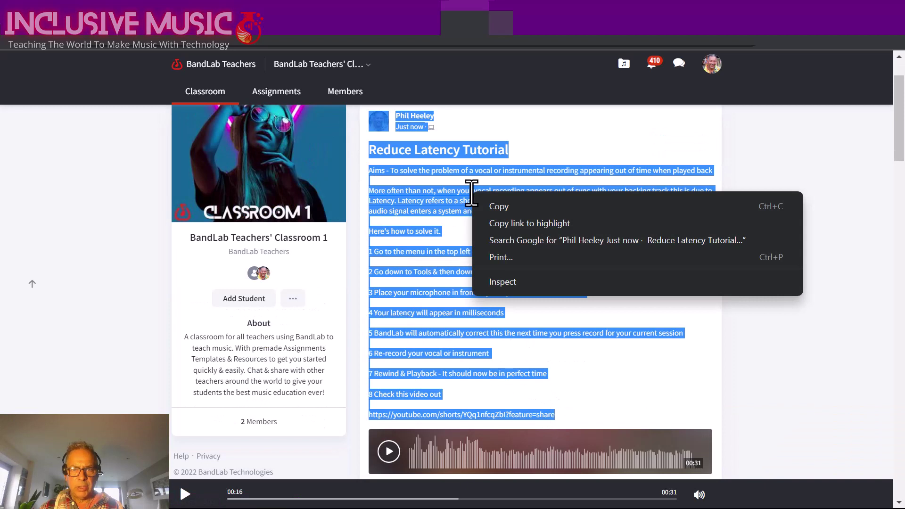
left_click(499, 208)
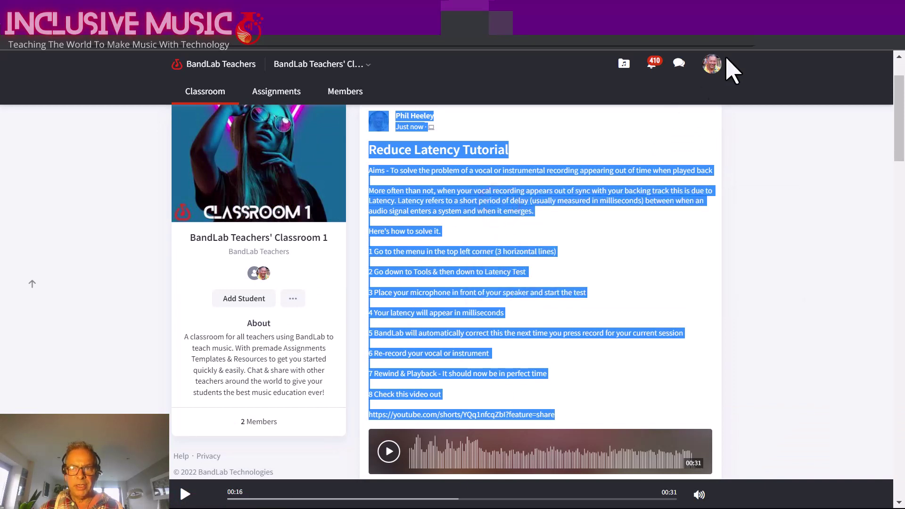
left_click(624, 66)
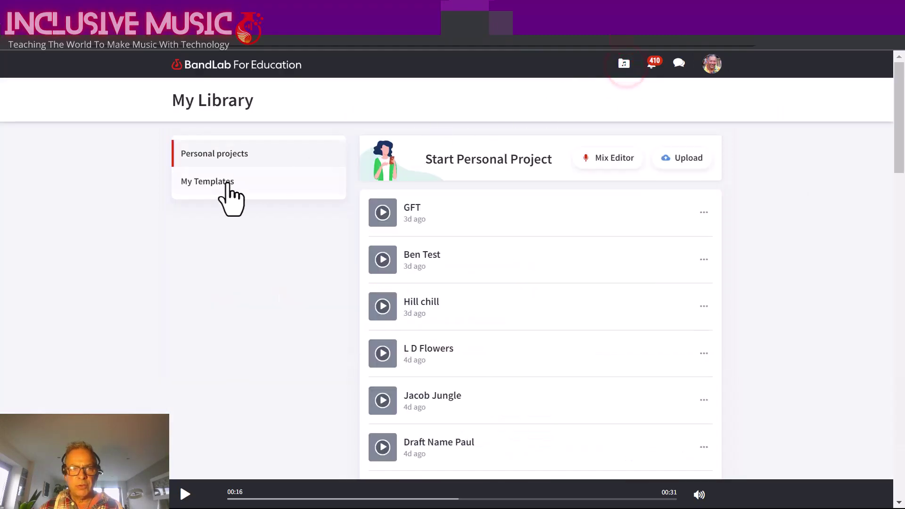
left_click(209, 186)
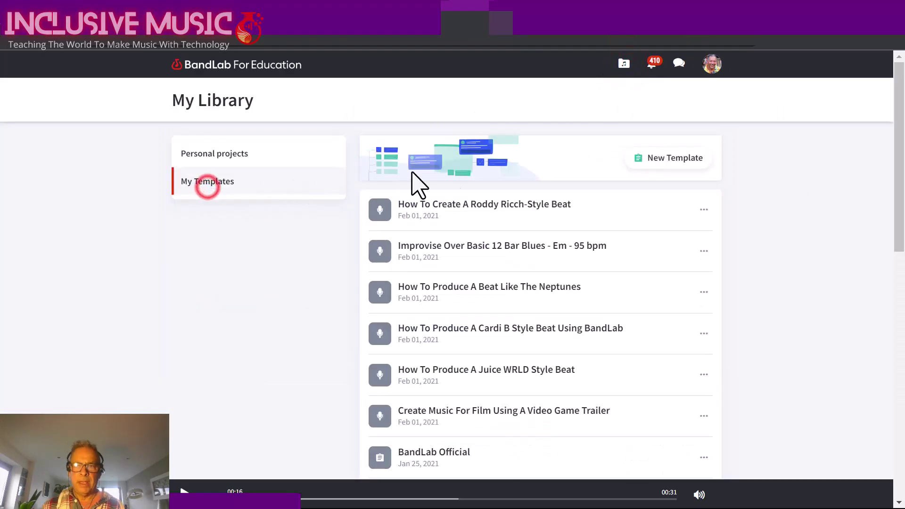
Create a template titled 'Reduce Latency Tutorial' with the pasted post text as instructions.
left_click(658, 159)
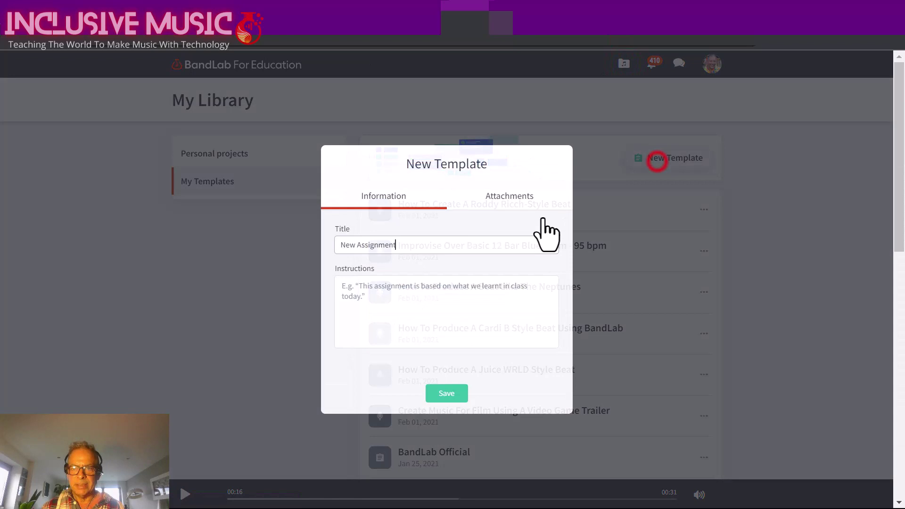
left_click(375, 298)
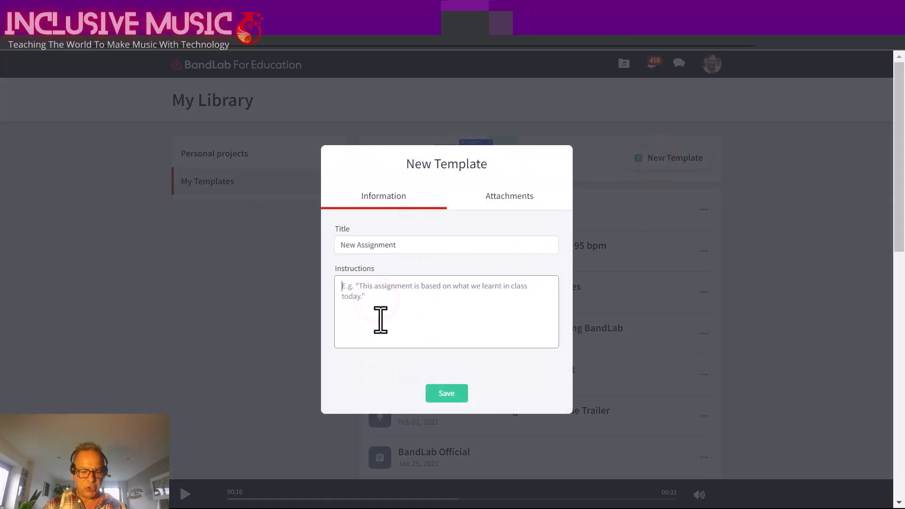
key("ctrl+v")
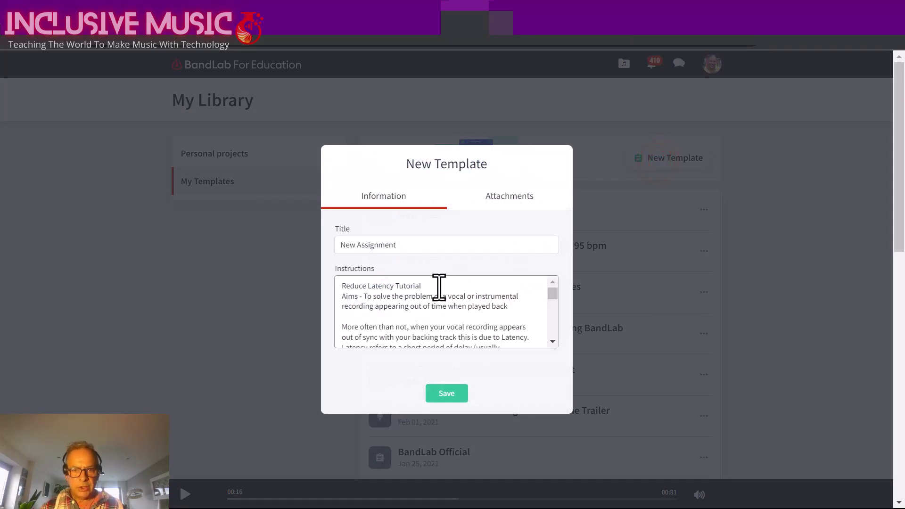
left_click_drag(439, 286, 338, 282)
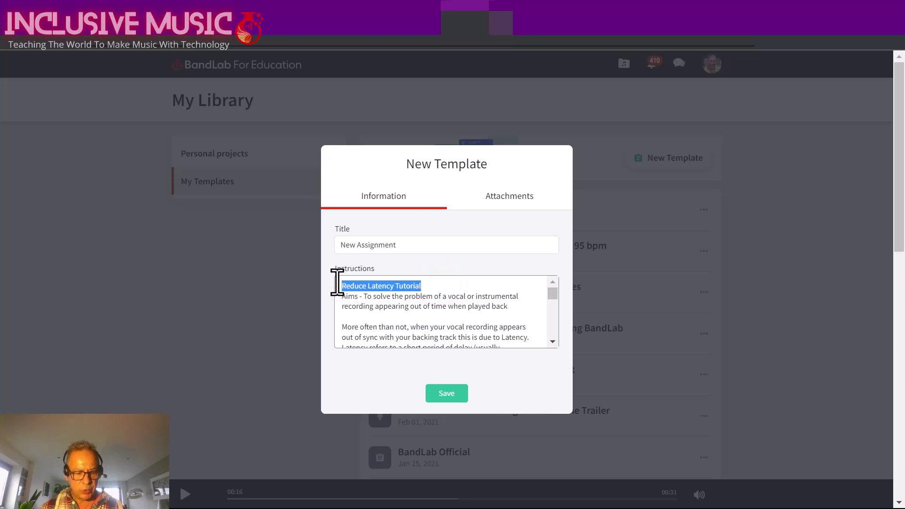
key("ctrl+x")
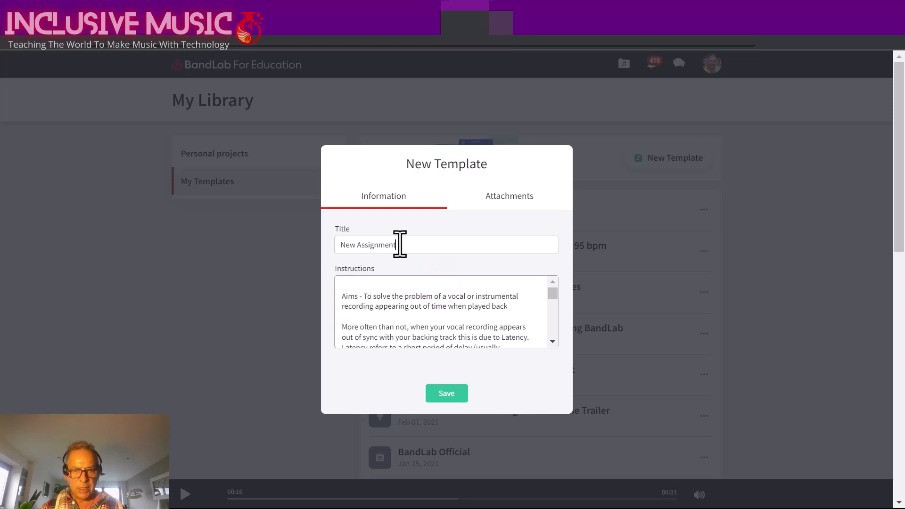
left_click(400, 245)
type("Reduce Latency Tutorial")
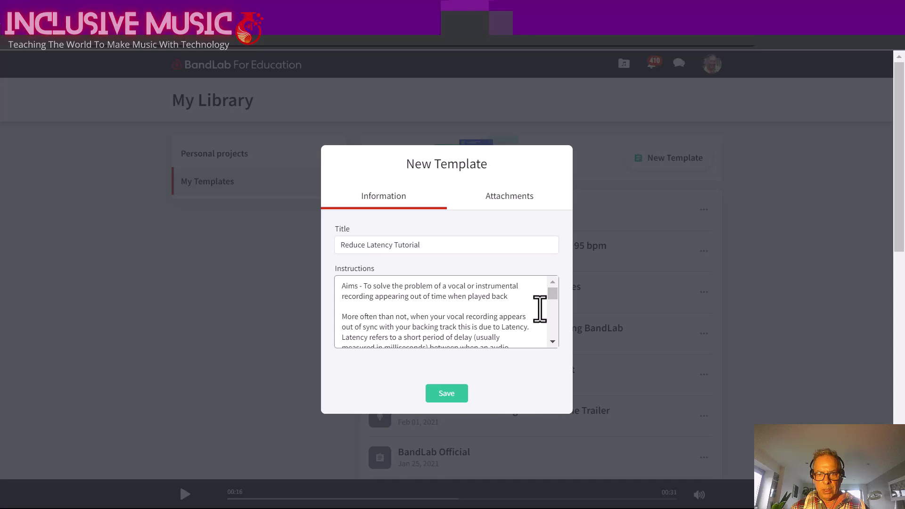
left_click(510, 212)
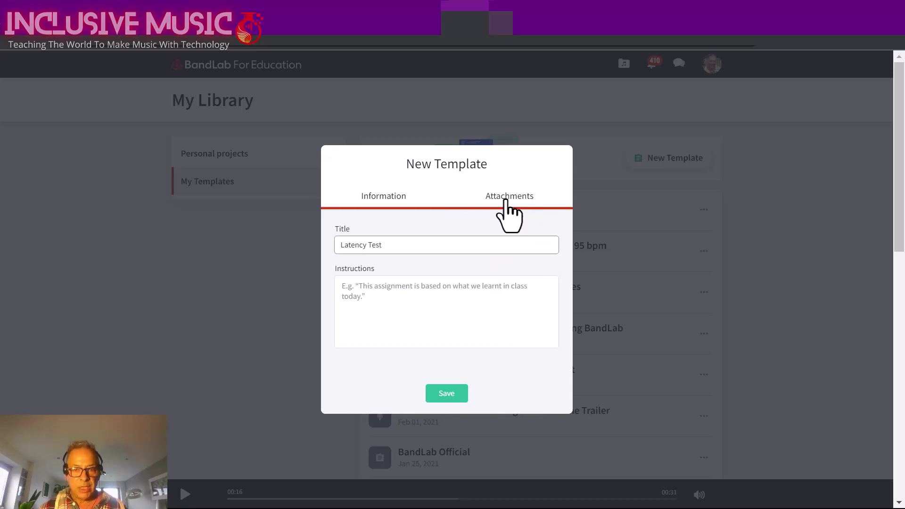
Attach the Reduce Latency Tutorial library project to the template as its audio source.
left_click(506, 200)
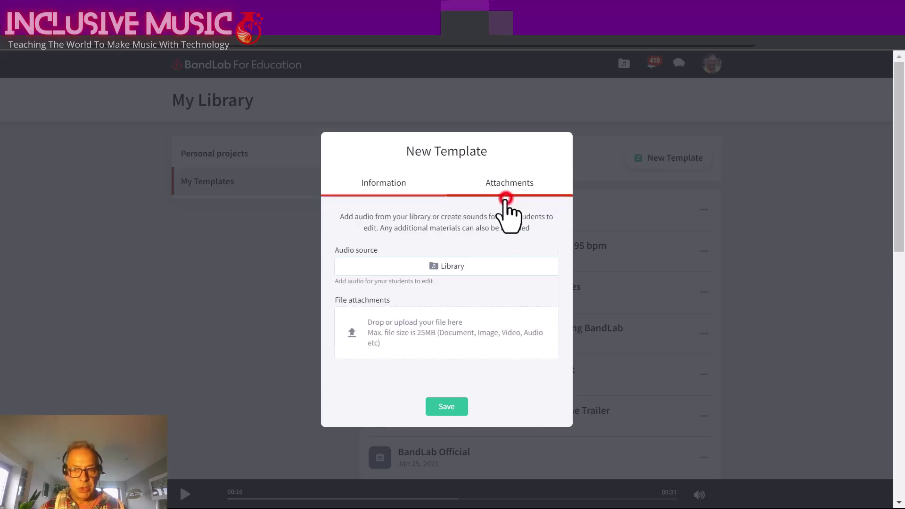
left_click(441, 268)
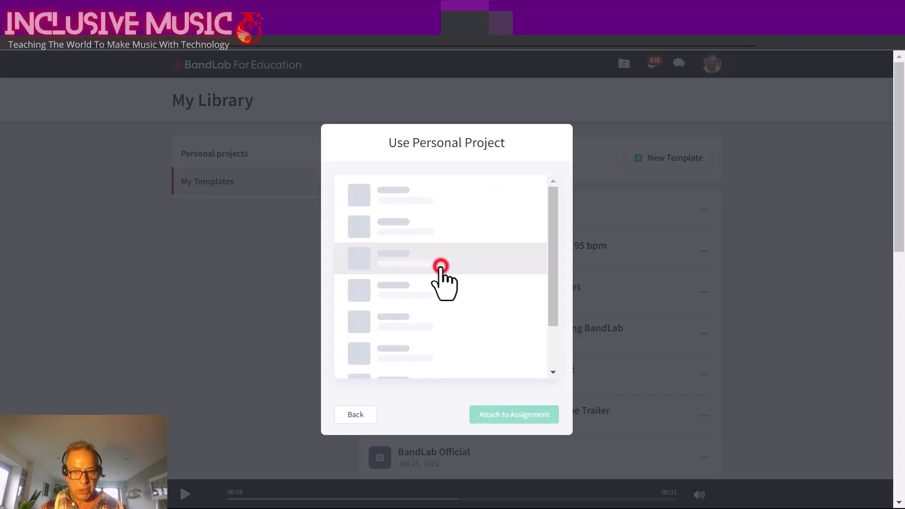
left_click(406, 198)
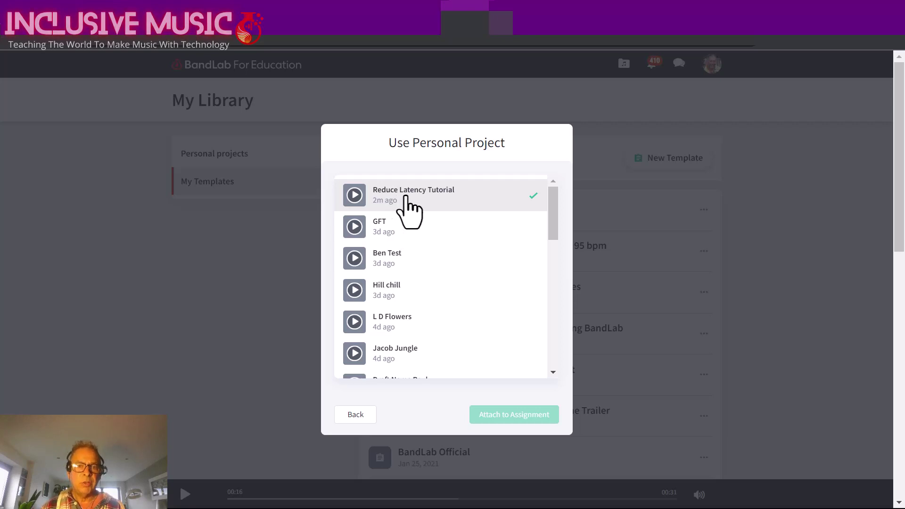
left_click(410, 207)
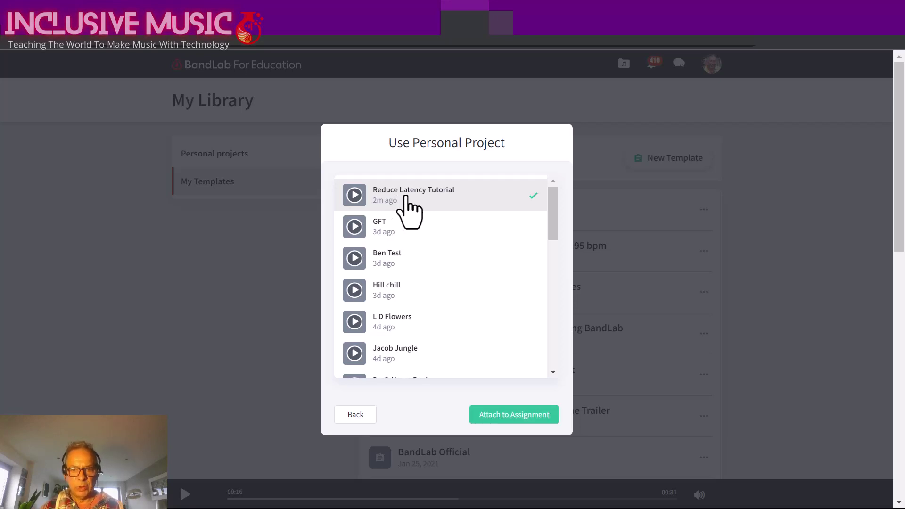
left_click(513, 418)
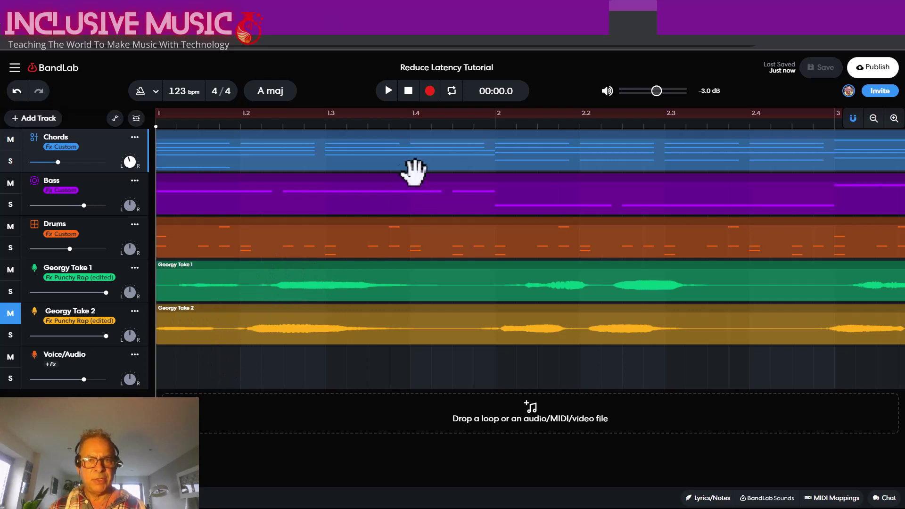
Audition the mix, mute the Georgy Take 1 track, then play it back again.
left_click(388, 91)
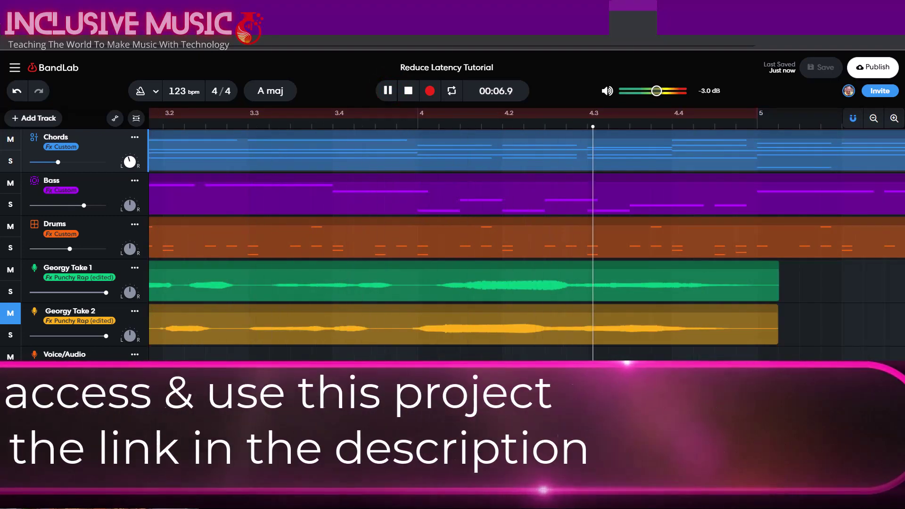
left_click(408, 91)
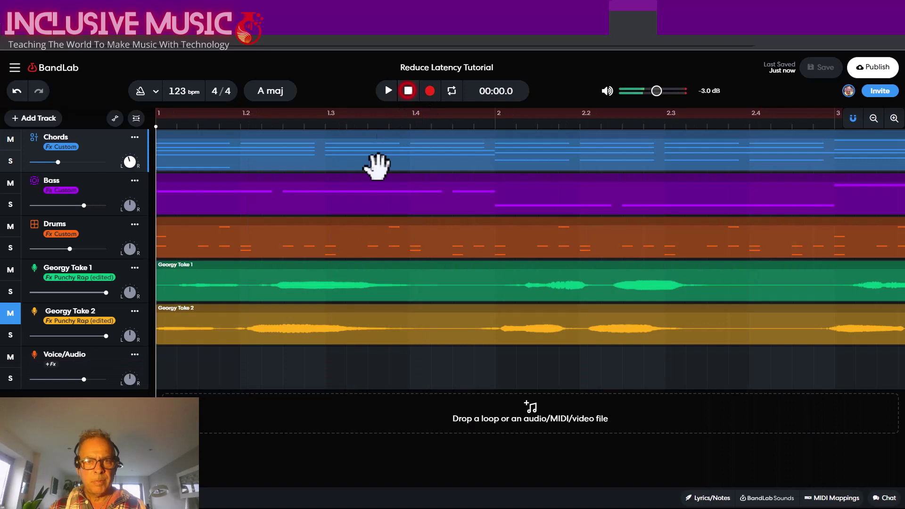
left_click(11, 272)
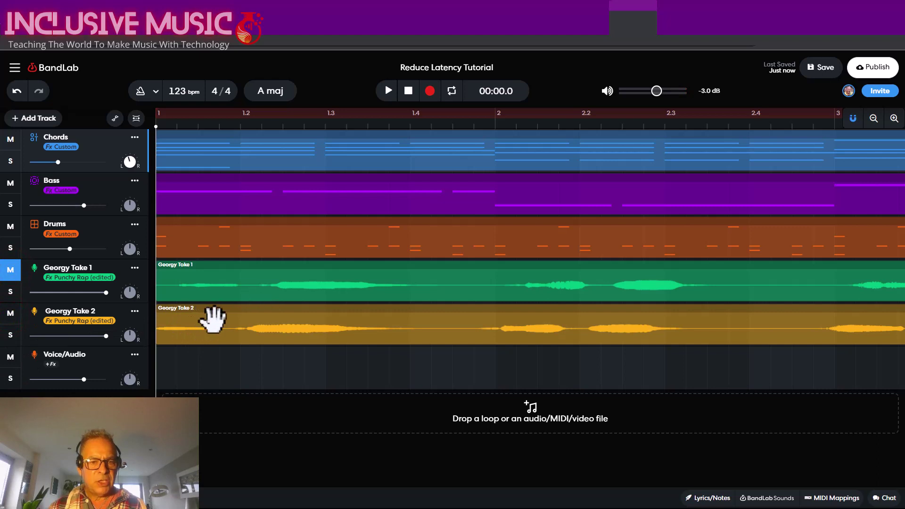
left_click(16, 67)
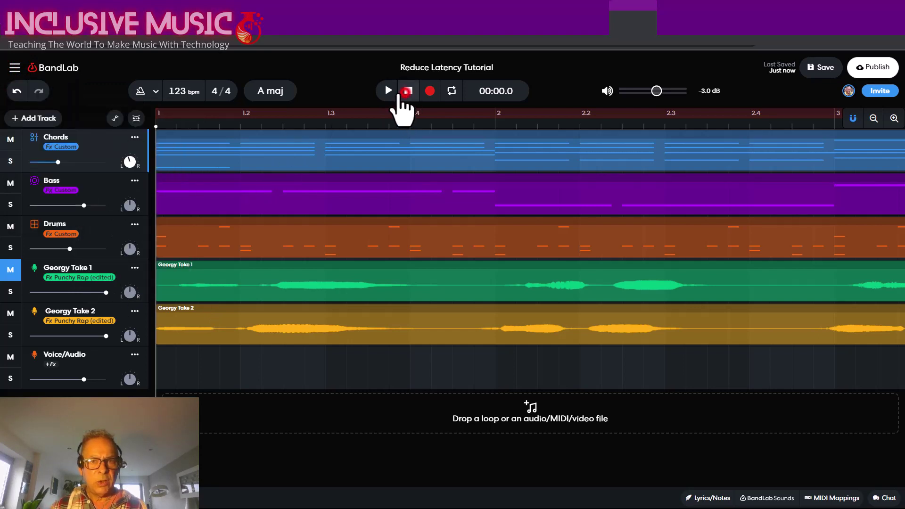
left_click(388, 90)
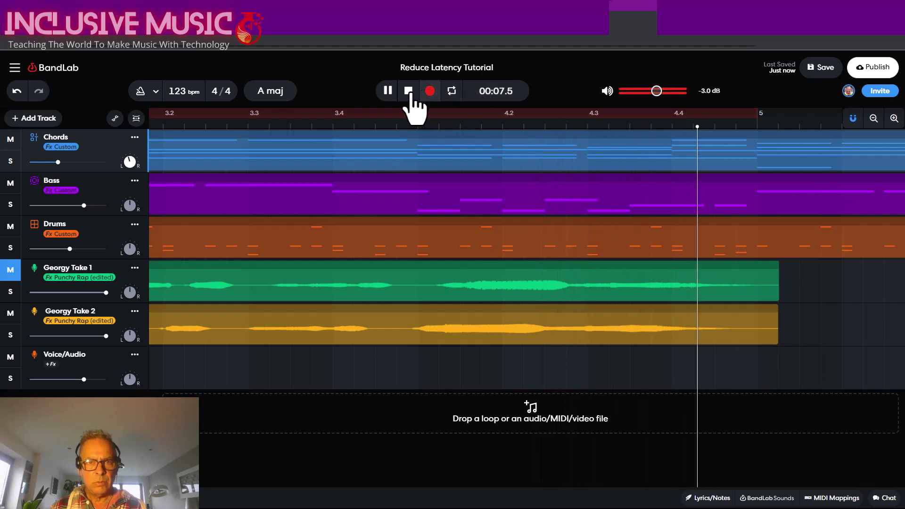
left_click(408, 92)
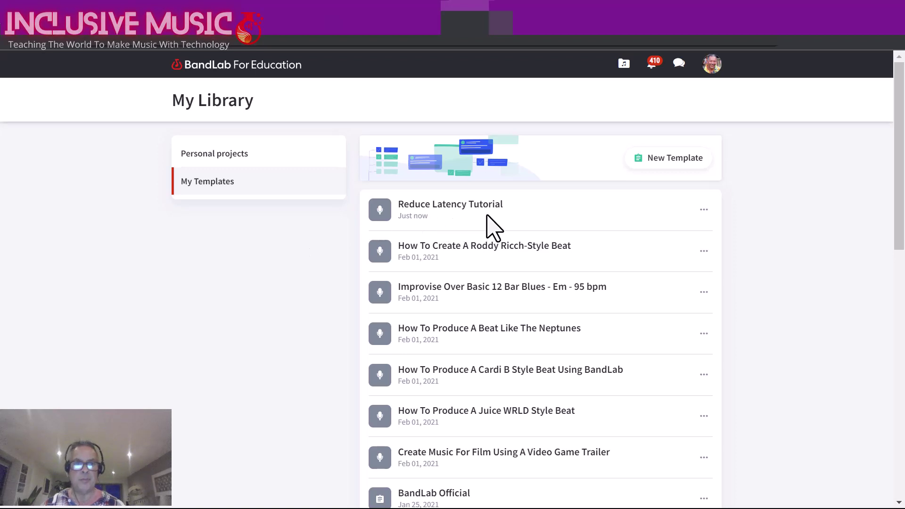
Go from the home page to BandLAB Academy and open BandLAB Class 2.
left_click(202, 78)
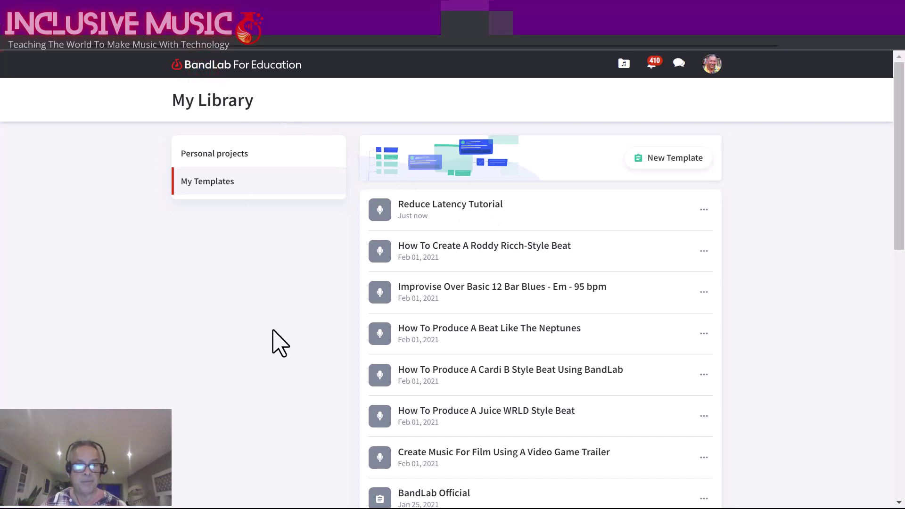
scroll(255, 372, "down", 5)
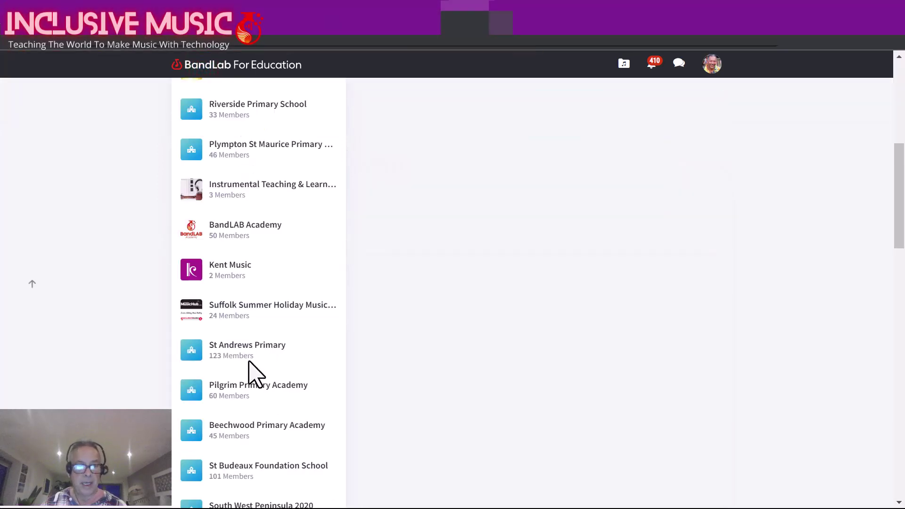
left_click(243, 224)
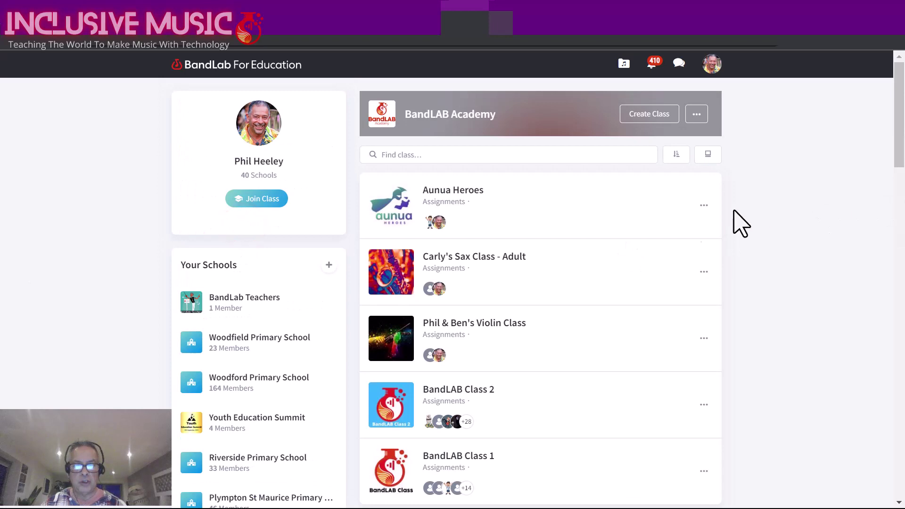
left_click(480, 389)
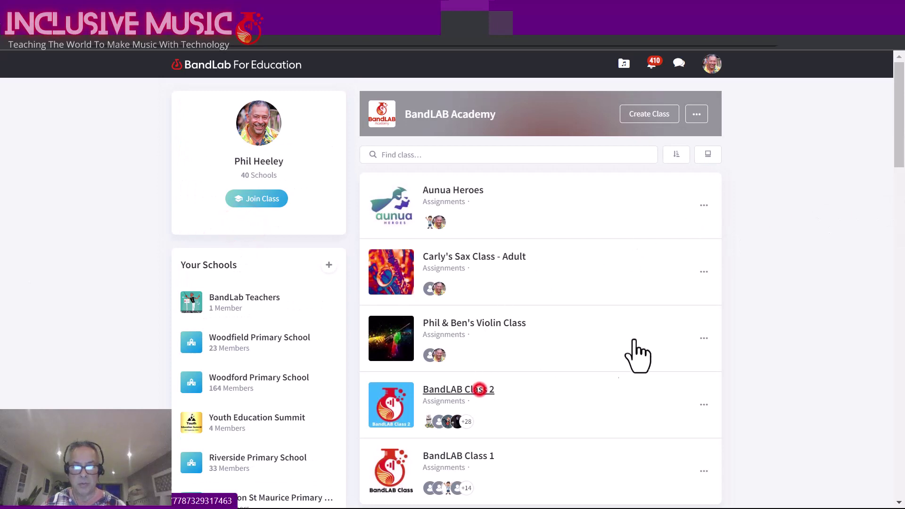
left_click_drag(899, 82, 899, 142)
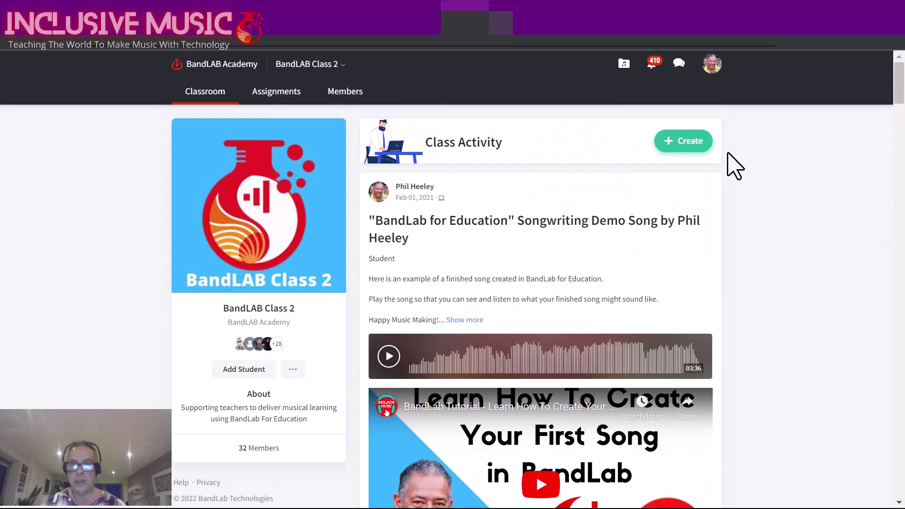
Start an assignment from the Reduce Latency Tutorial template, review its tabs, and publish it.
left_click(692, 142)
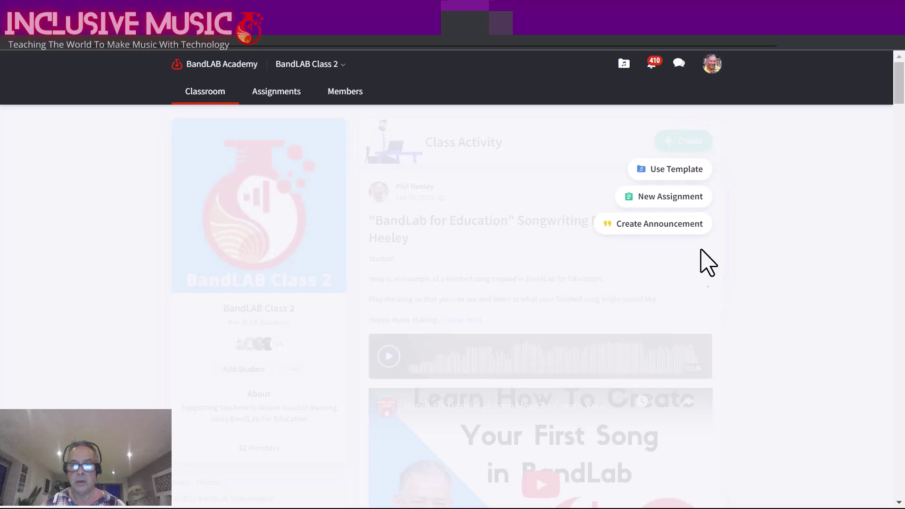
left_click(684, 170)
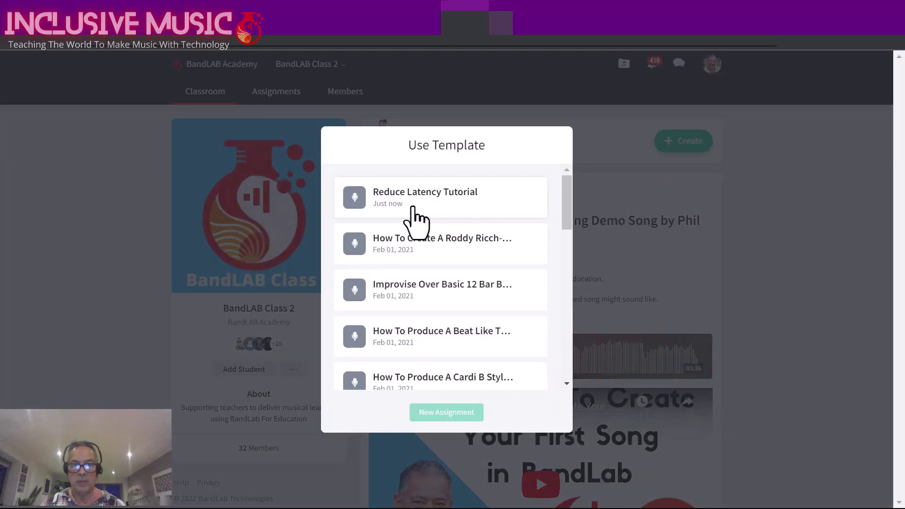
left_click(456, 208)
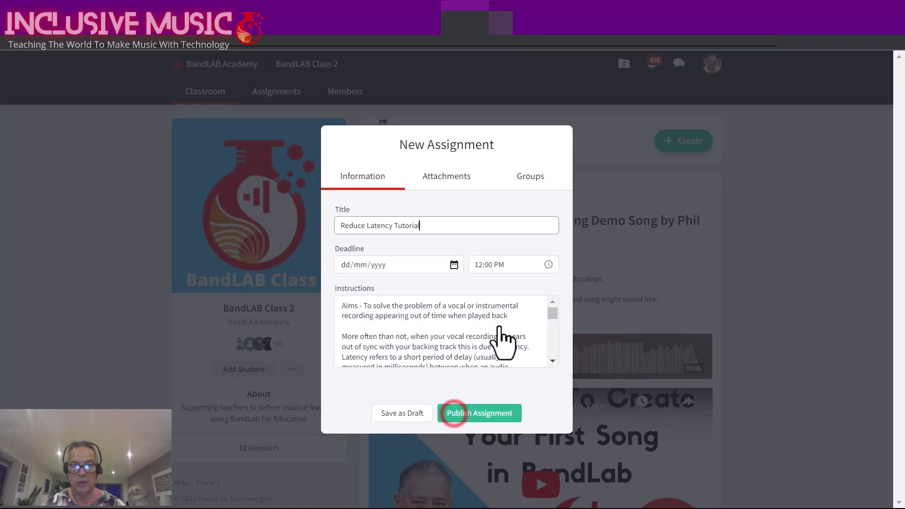
left_click(455, 177)
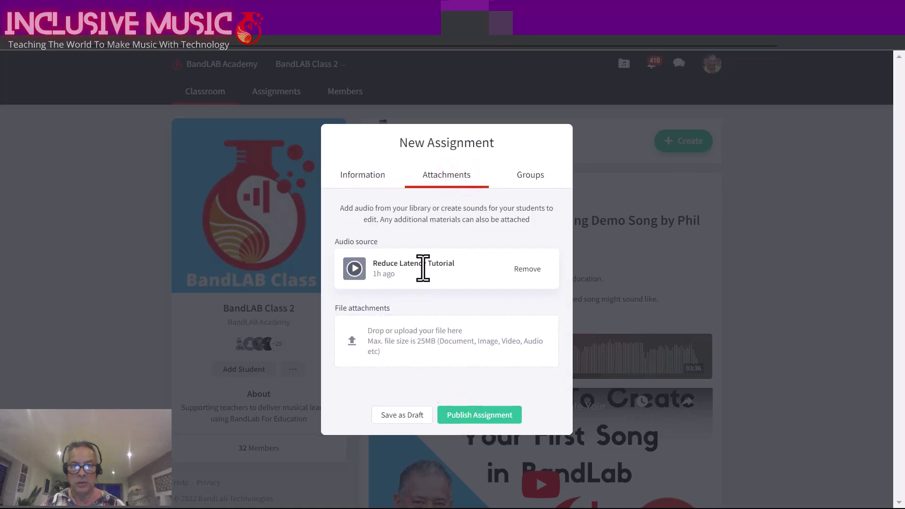
left_click(374, 176)
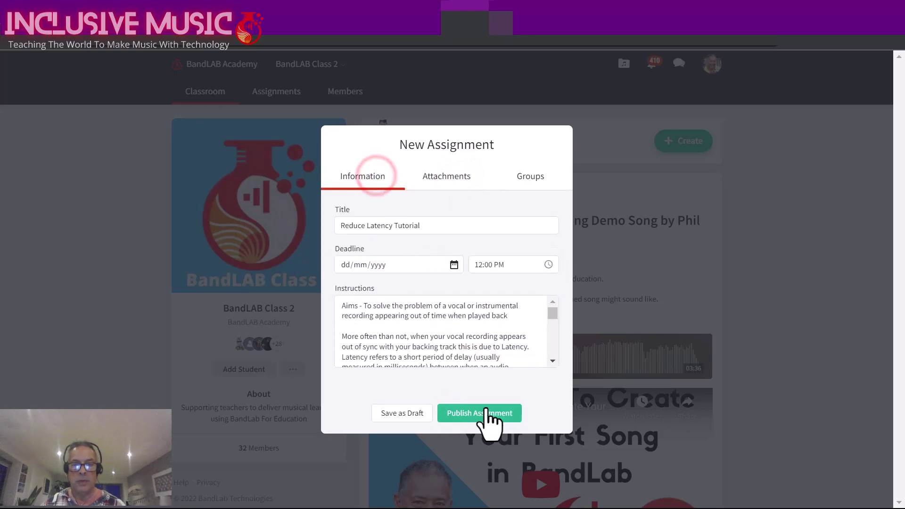
left_click_drag(557, 311, 553, 366)
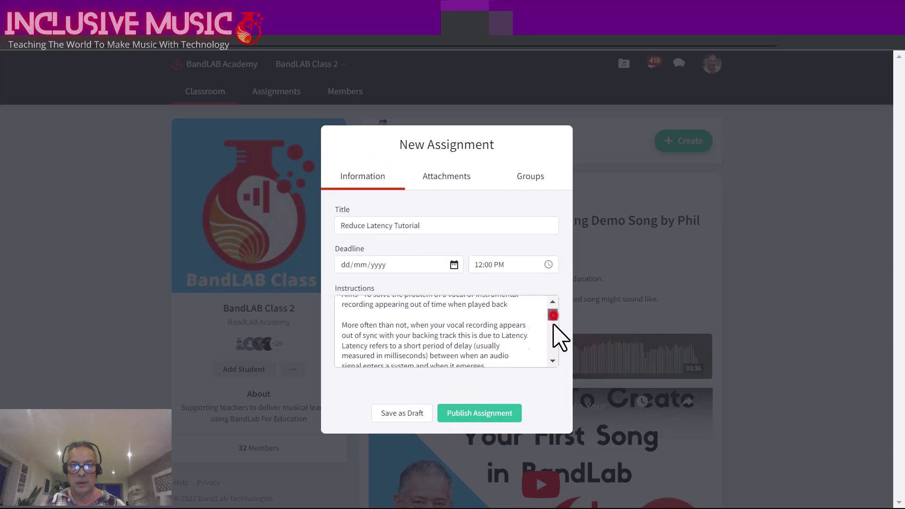
left_click(492, 412)
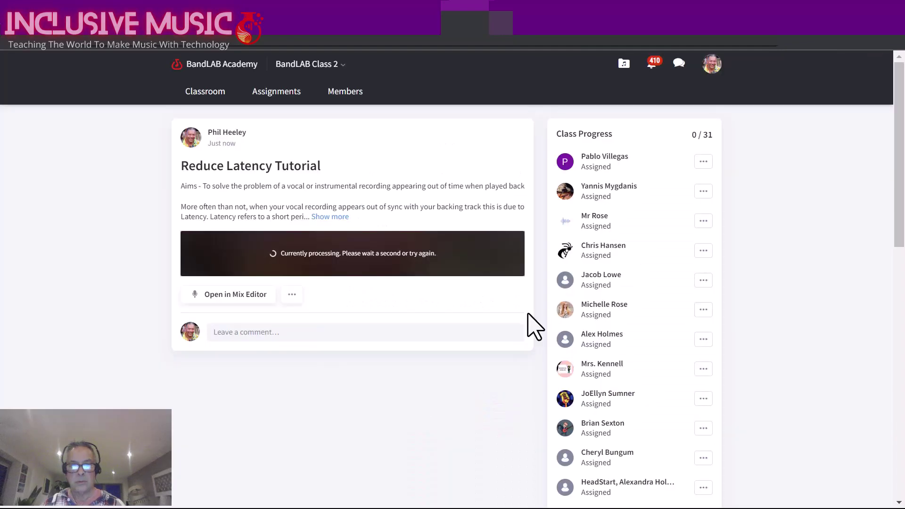
Return to the class feed and expand the Reduce Latency Tutorial post.
left_click(212, 95)
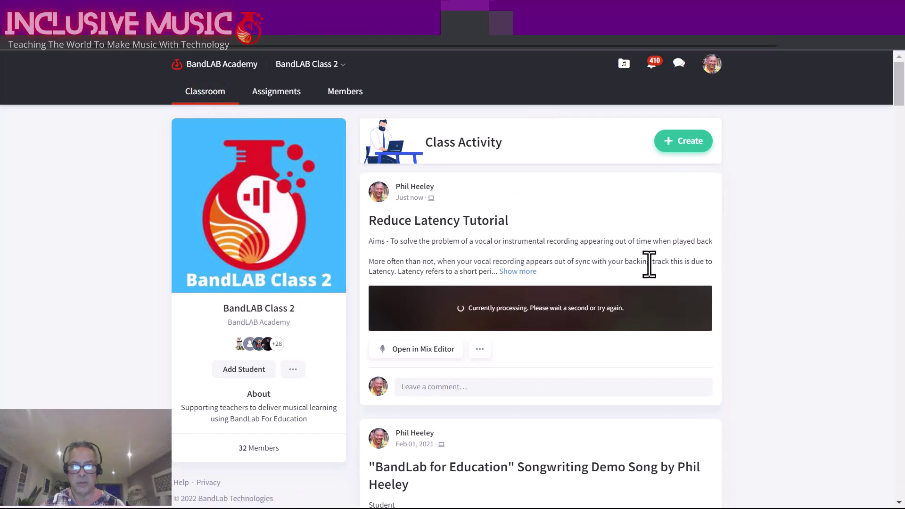
left_click(519, 272)
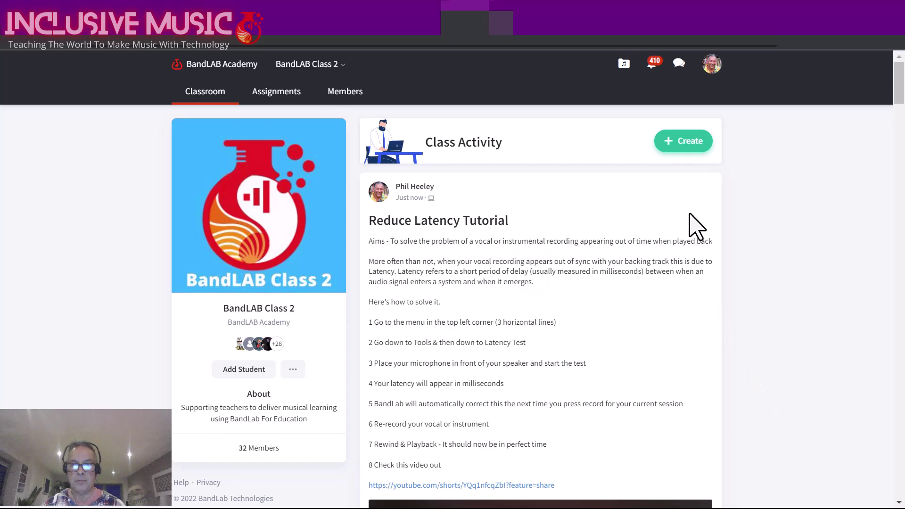
left_click(683, 145)
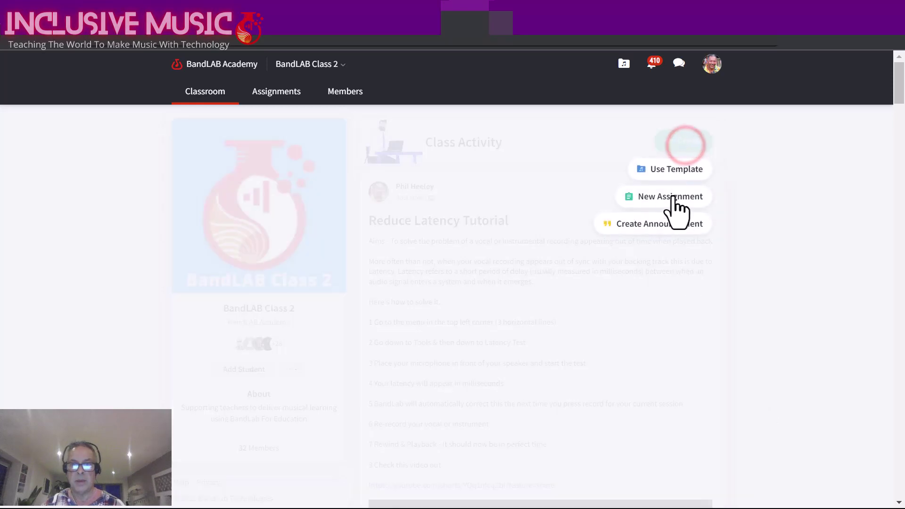
left_click(673, 169)
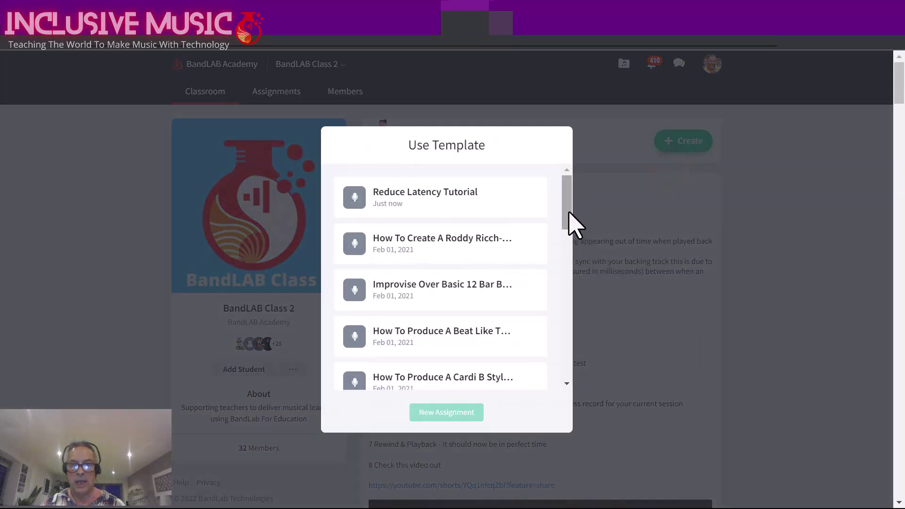
left_click_drag(574, 225, 577, 264)
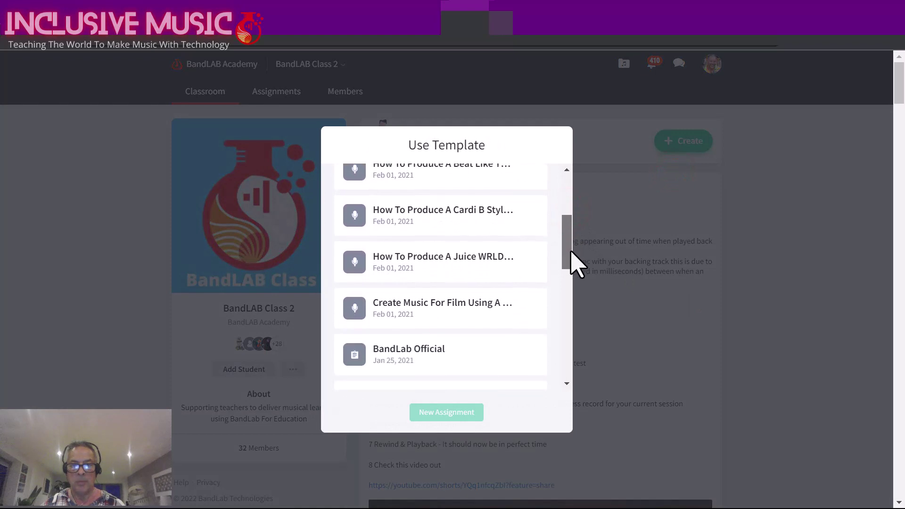
left_click_drag(575, 263, 569, 378)
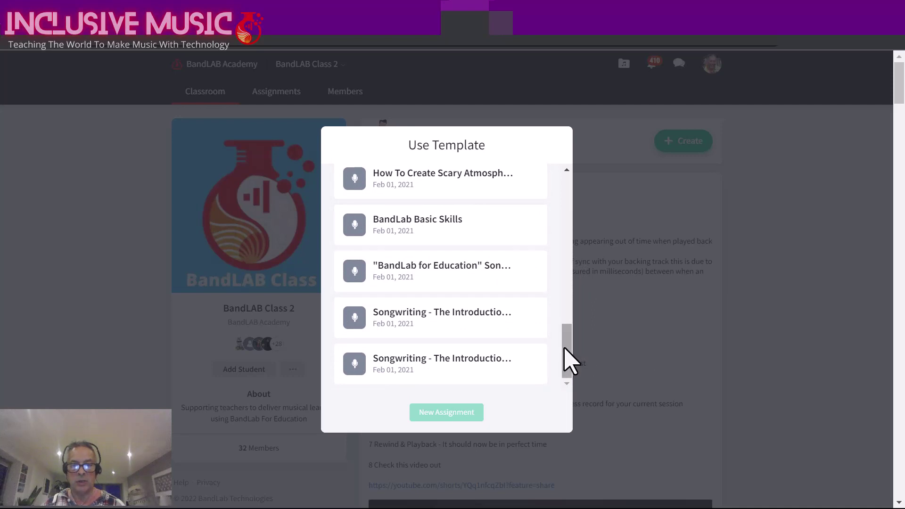
left_click(527, 114)
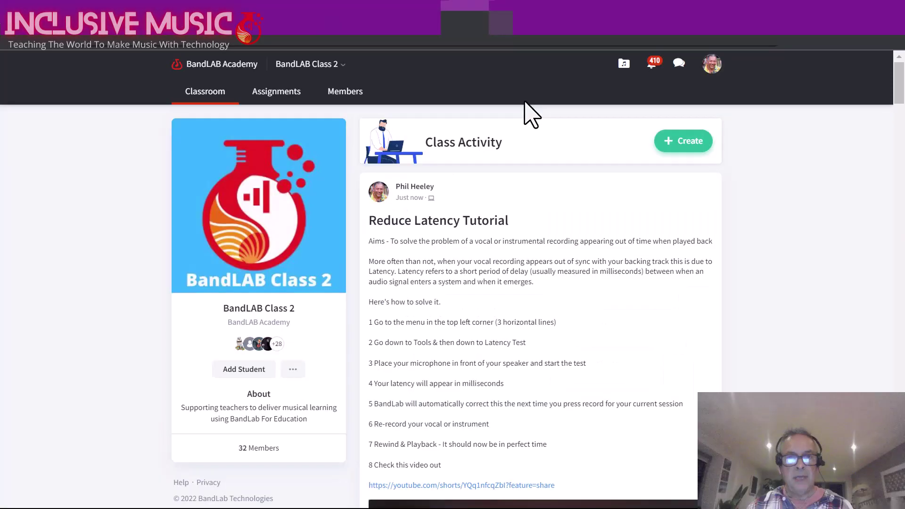